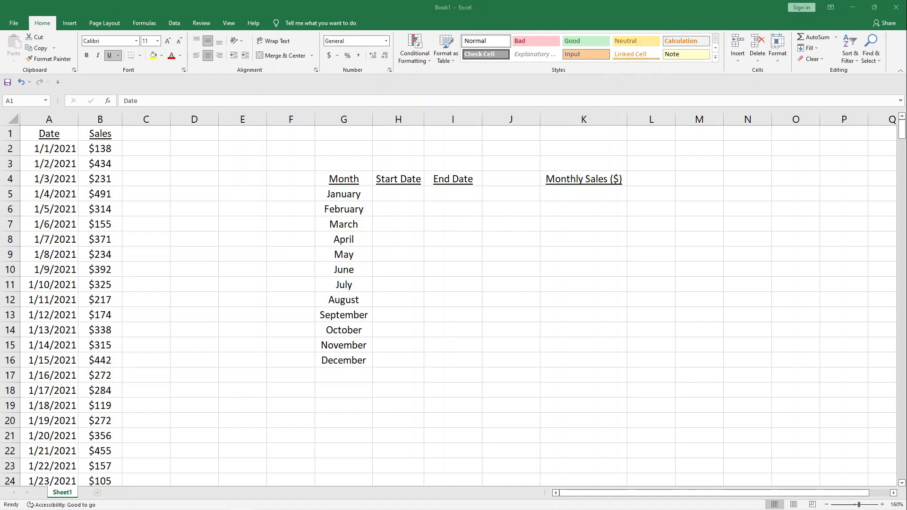
- Review the extent of the daily date column and the list of months in the summary table
{"action": "left_click", "coordinate": [86, 140]}
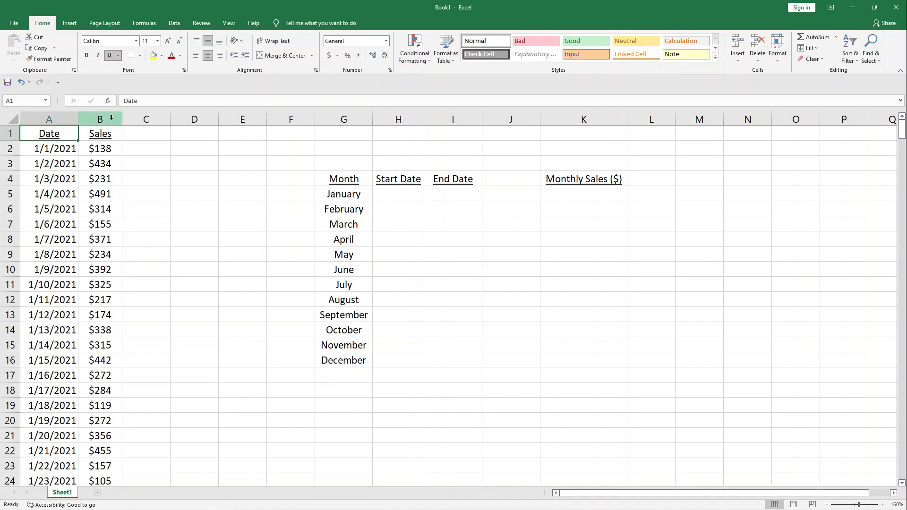
{"action": "key", "text": "ctrl+shift+Down"}
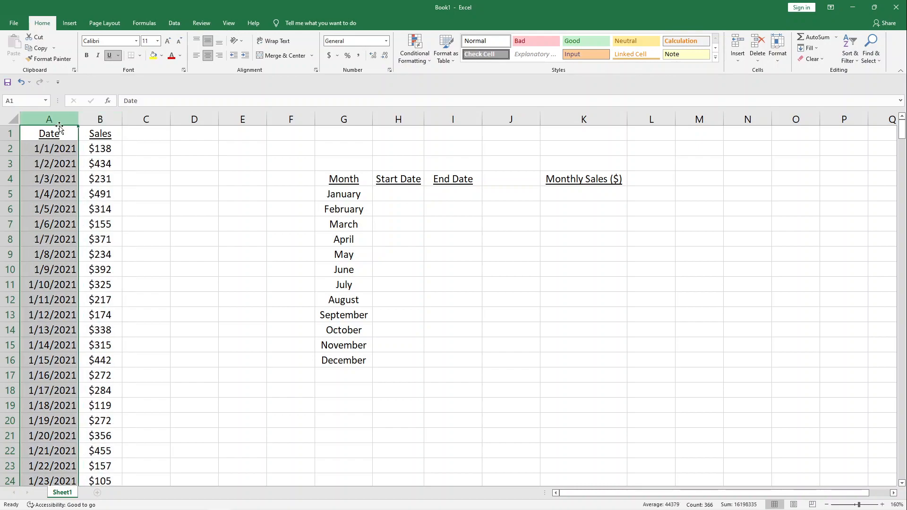
{"action": "left_click", "coordinate": [54, 148]}
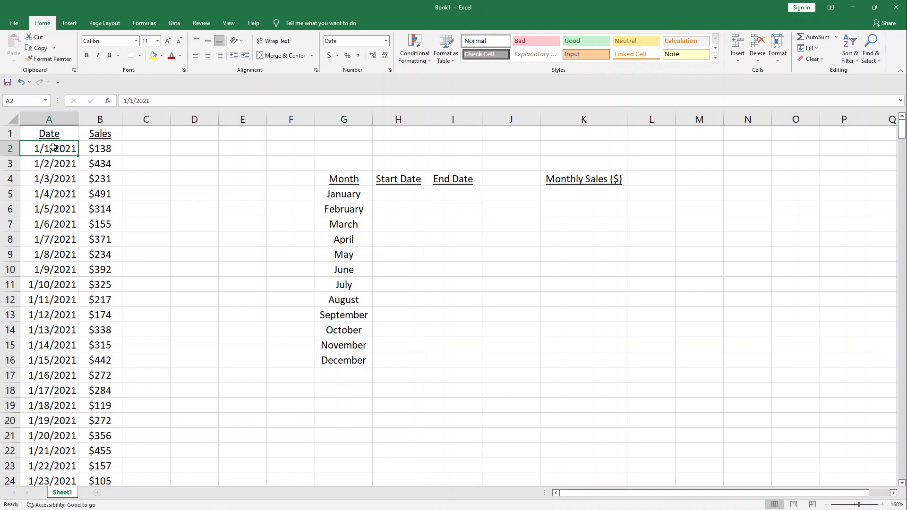
{"action": "key", "text": "ctrl+Down"}
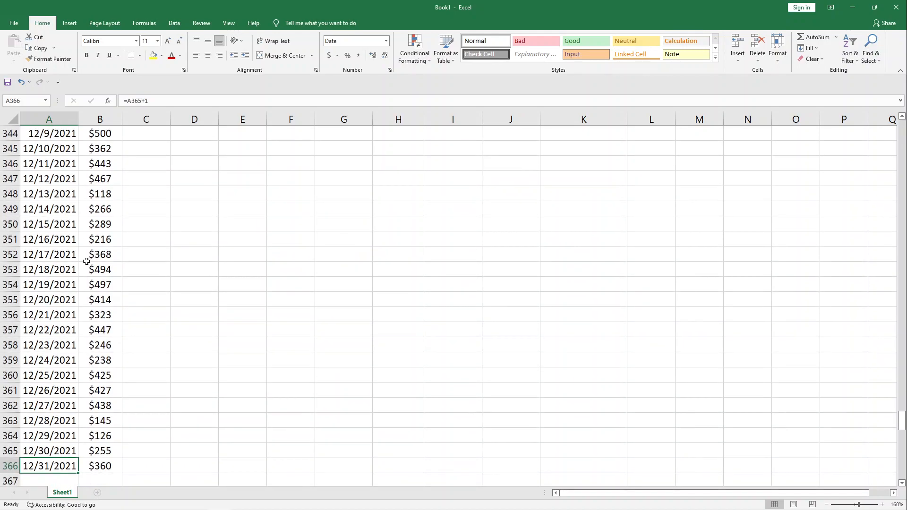
{"action": "key", "text": "ctrl+Up"}
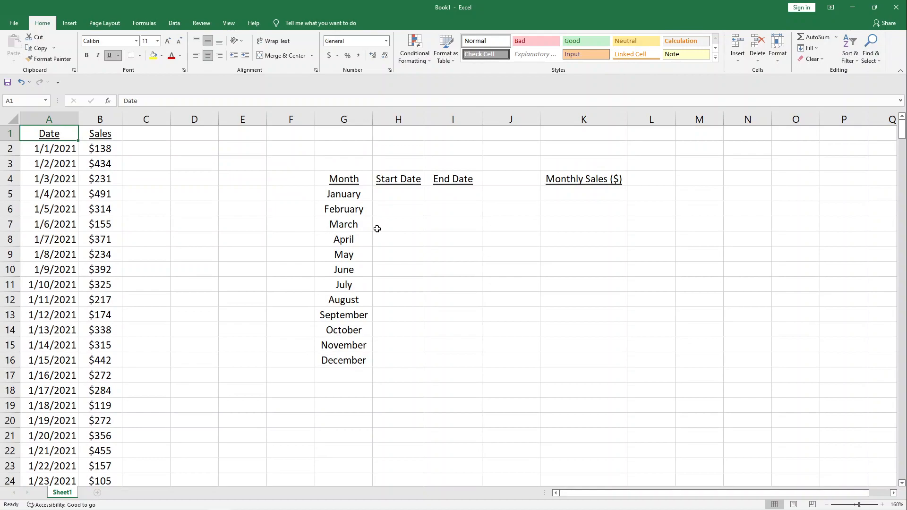
{"action": "left_click_drag", "start_coordinate": [350, 179], "coordinate": [352, 360]}
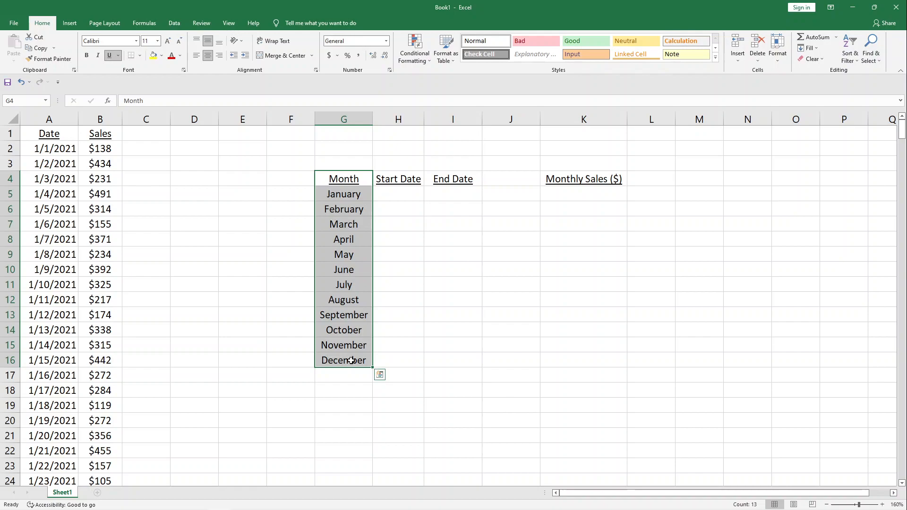
- Enter the start dates 1/1/2021 for January in H5 and 2/1/2021 for February in H6
{"action": "left_click", "coordinate": [396, 198]}
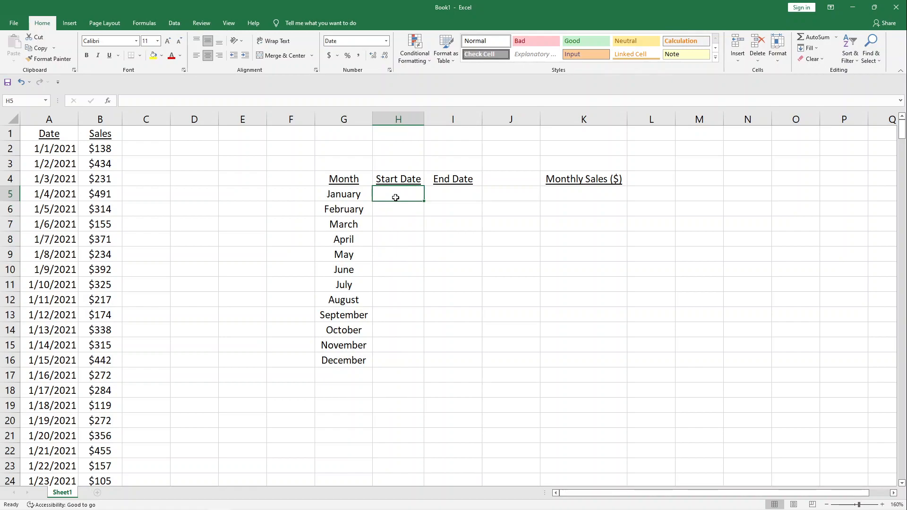
{"action": "type", "text": "1/1/2021"}
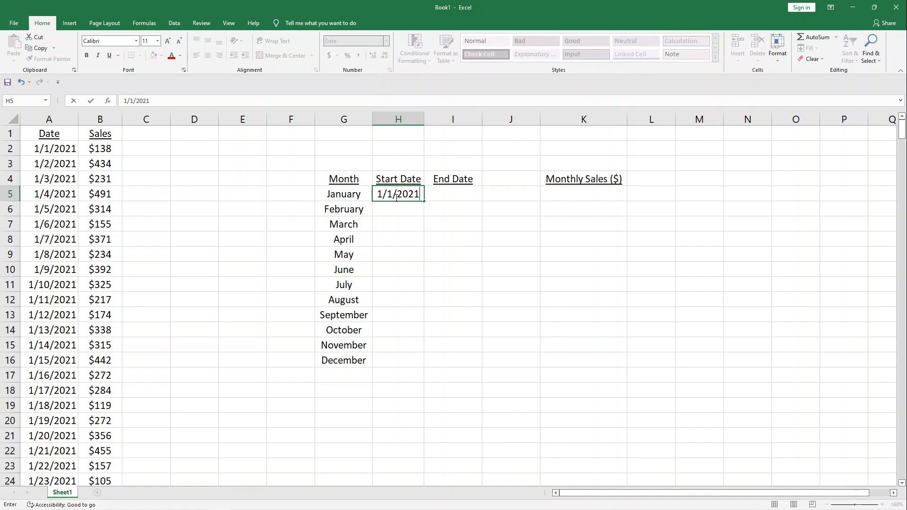
{"action": "key", "text": "Return"}
{"action": "type", "text": "2"}
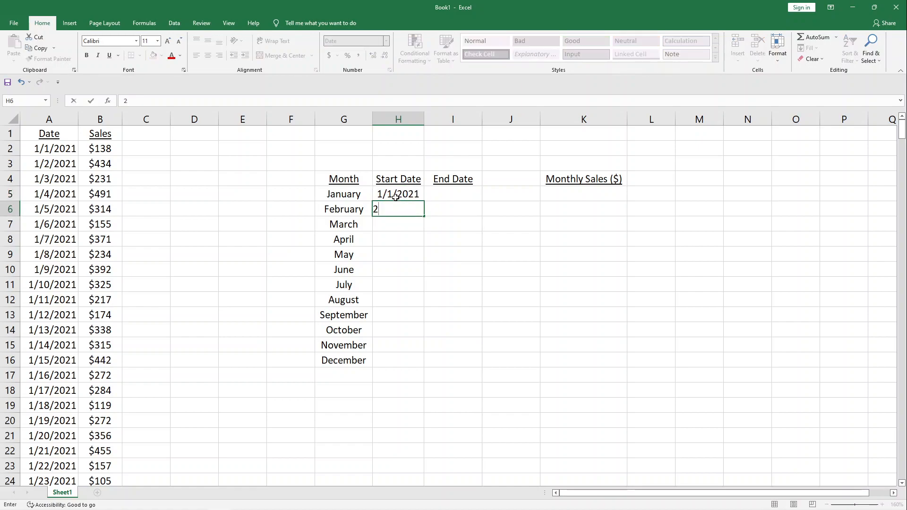
{"action": "type", "text": "/1/2021"}
{"action": "key", "text": "Return"}
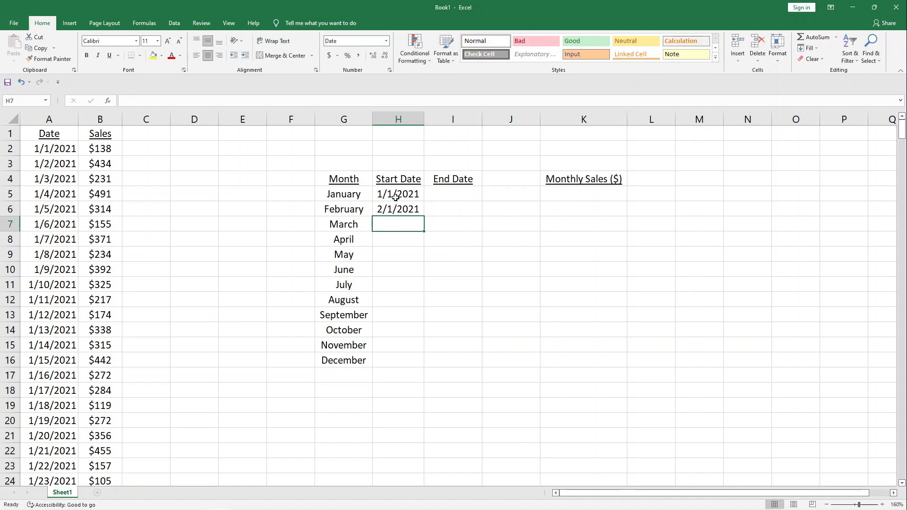
- Extend the monthly start date series from H5:H6 down to December in H16
{"action": "left_click_drag", "start_coordinate": [395, 197], "coordinate": [398, 211]}
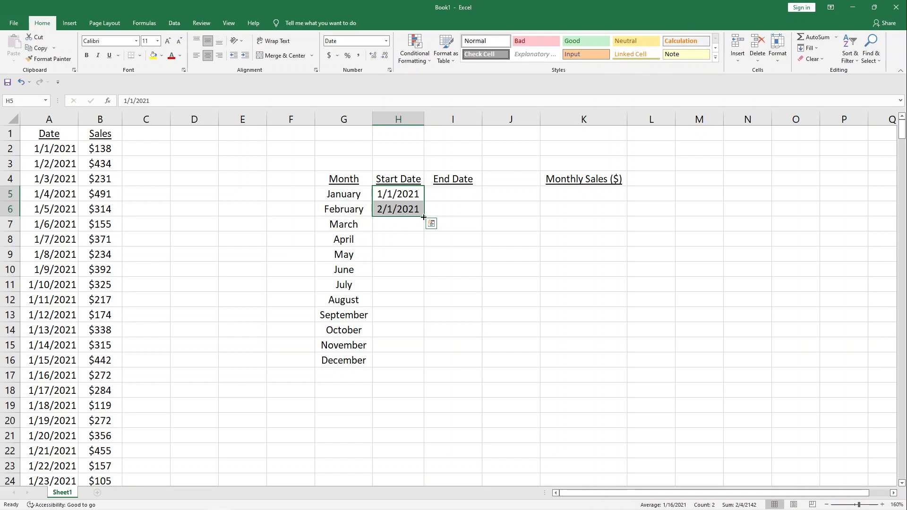
{"action": "left_click_drag", "start_coordinate": [424, 217], "coordinate": [424, 366]}
{"action": "left_click", "coordinate": [404, 315]}
{"action": "left_click_drag", "start_coordinate": [398, 196], "coordinate": [409, 364]}
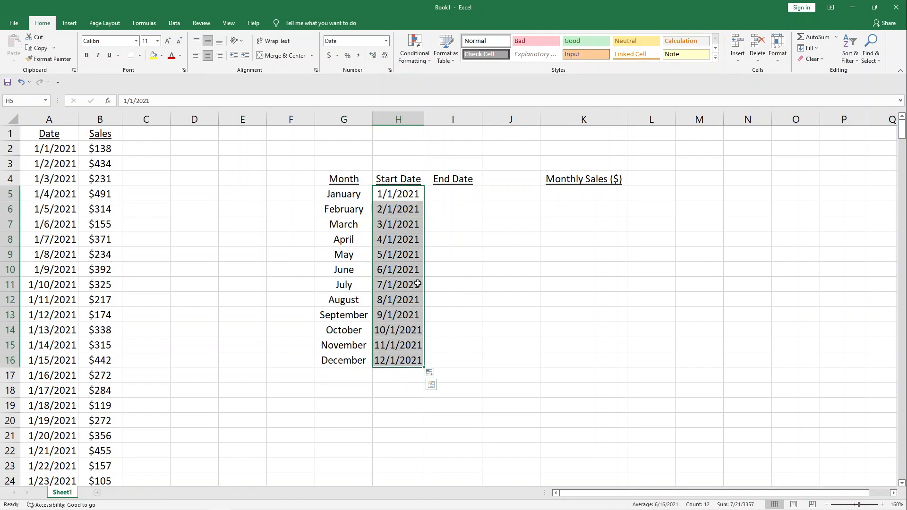
- Calculate January's end date in I5 with =H6-1 and fill the formula down to November in I15
{"action": "left_click", "coordinate": [436, 194]}
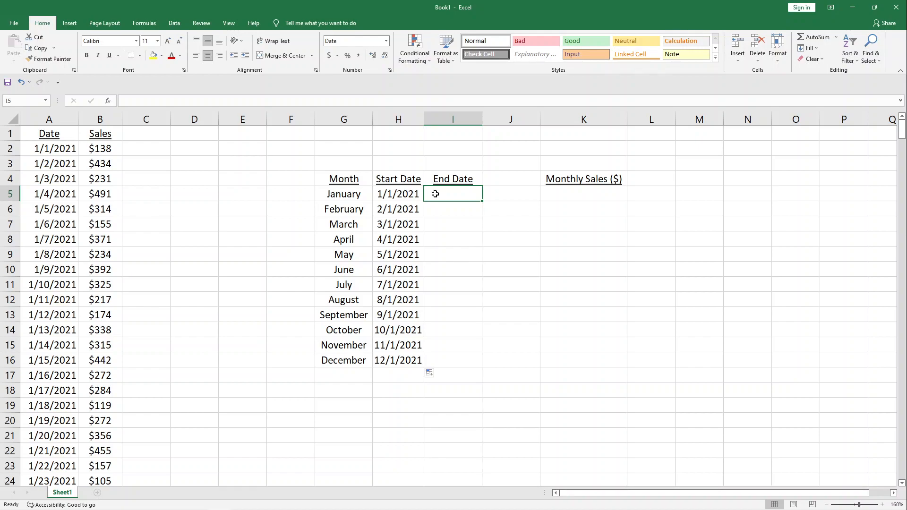
{"action": "type", "text": "="}
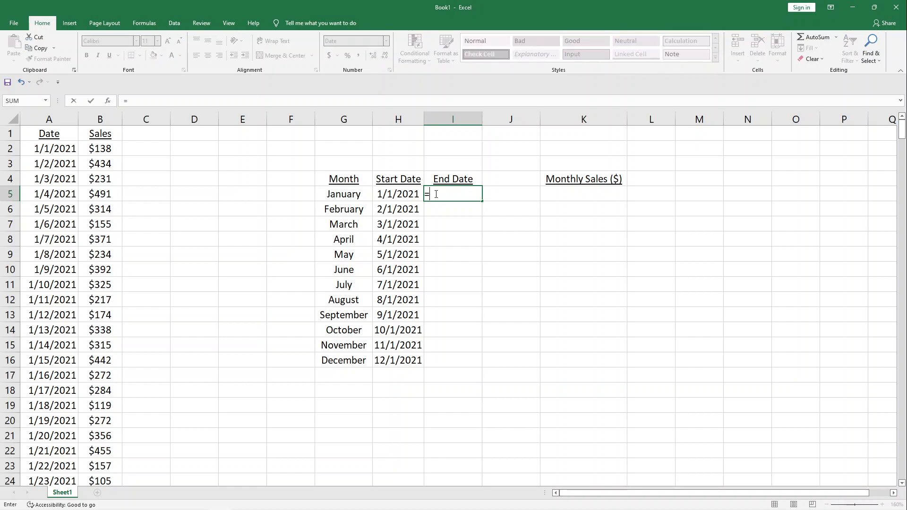
{"action": "left_click", "coordinate": [385, 210]}
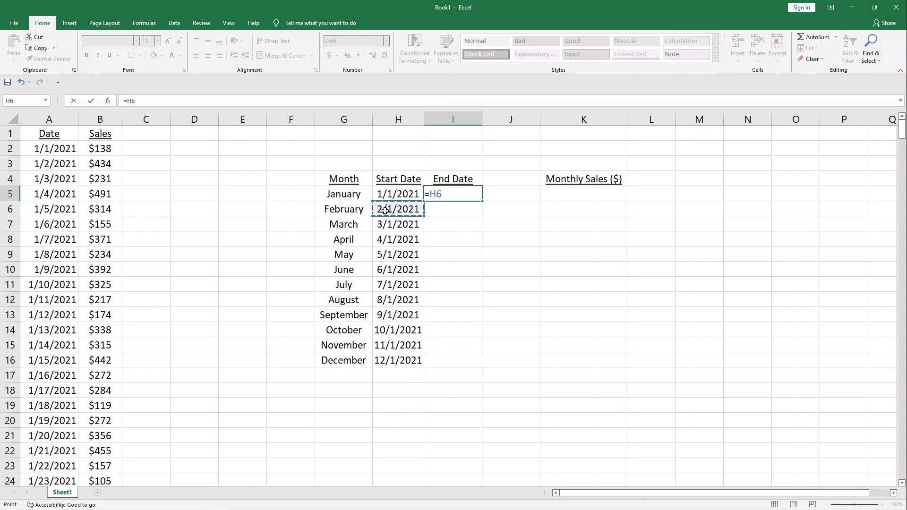
{"action": "type", "text": "-"}
{"action": "type", "text": "1"}
{"action": "key", "text": "Return"}
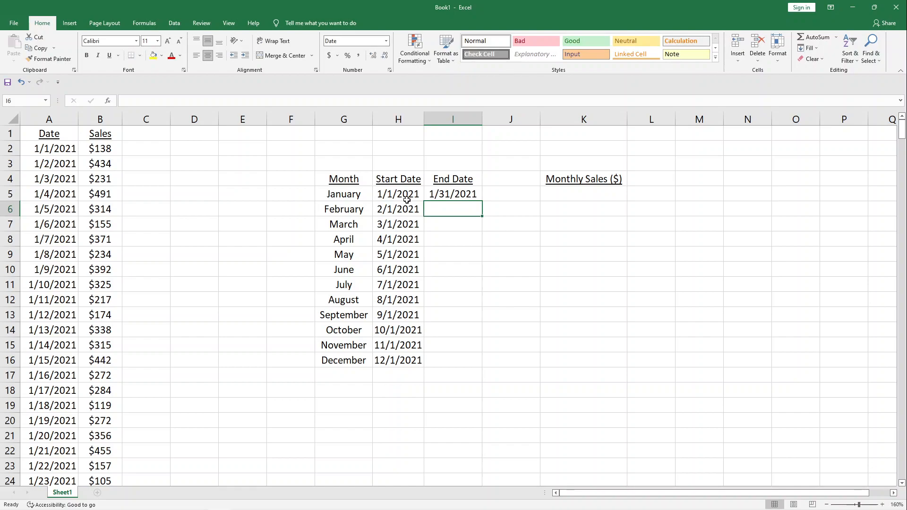
{"action": "left_click", "coordinate": [457, 193]}
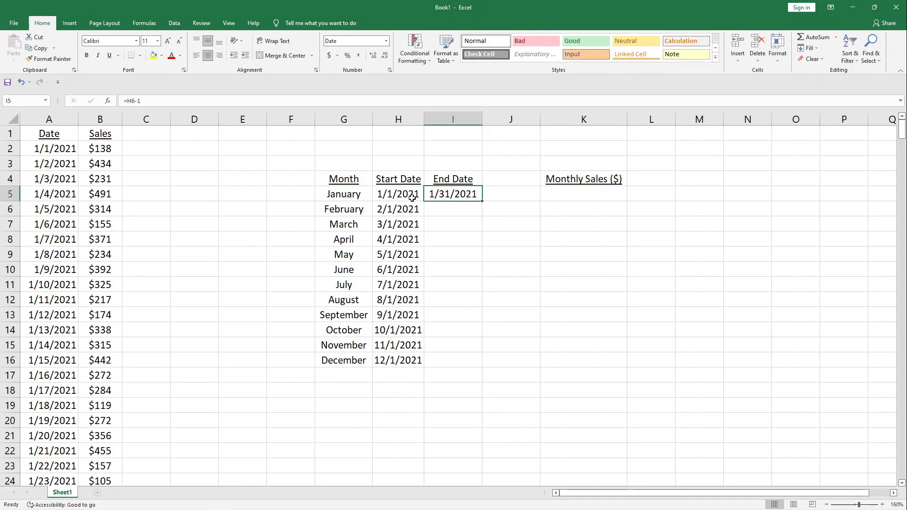
{"action": "left_click_drag", "start_coordinate": [483, 201], "coordinate": [482, 353]}
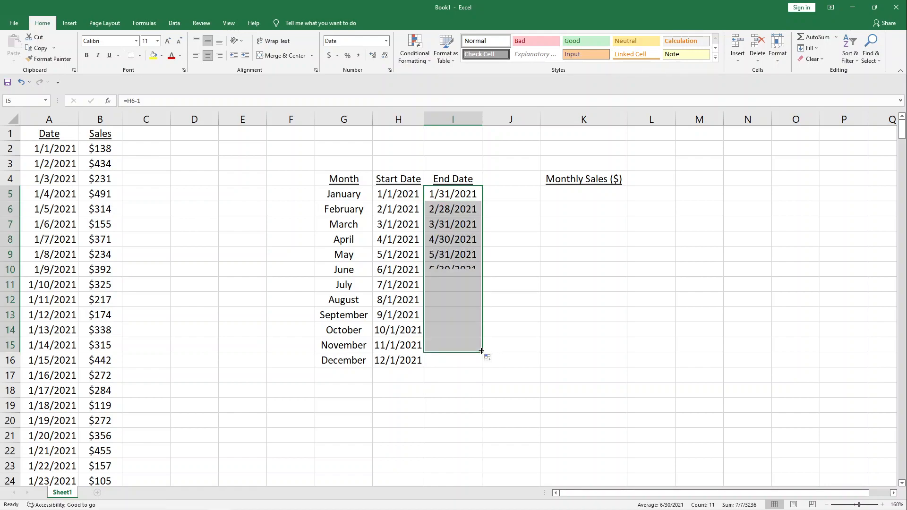
- Enter 12/31/2021 as December's end date in I16
{"action": "left_click", "coordinate": [440, 361]}
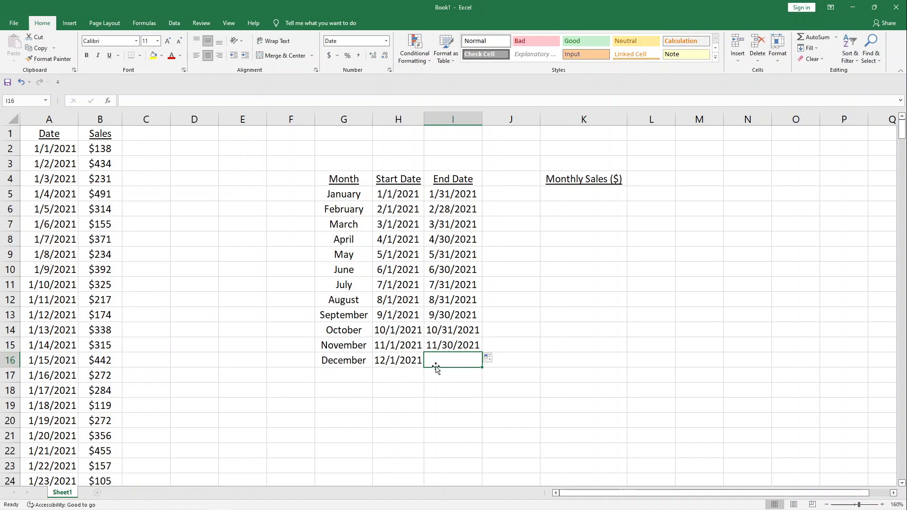
{"action": "left_click", "coordinate": [396, 376]}
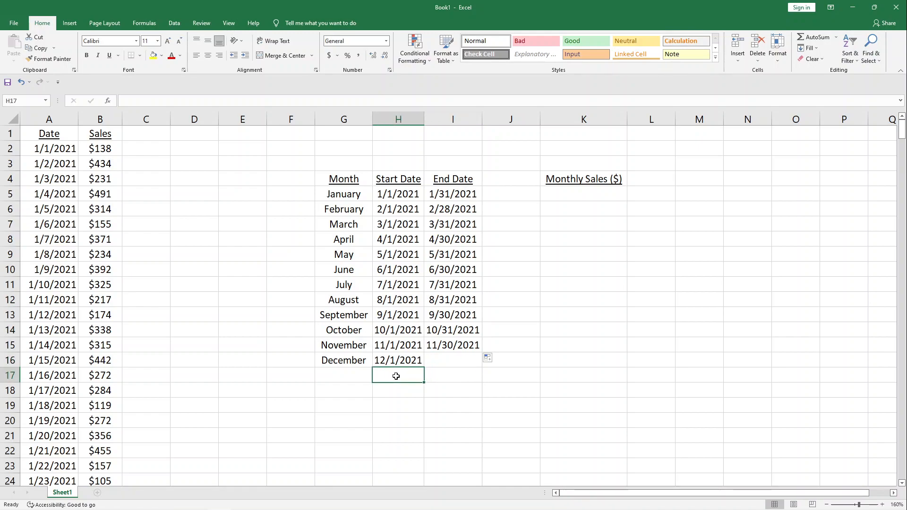
{"action": "left_click", "coordinate": [441, 359]}
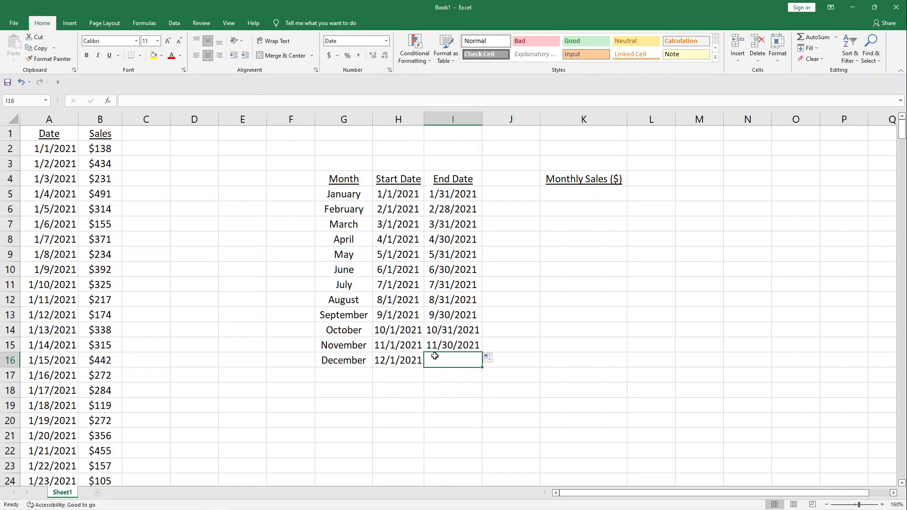
{"action": "type", "text": "12"}
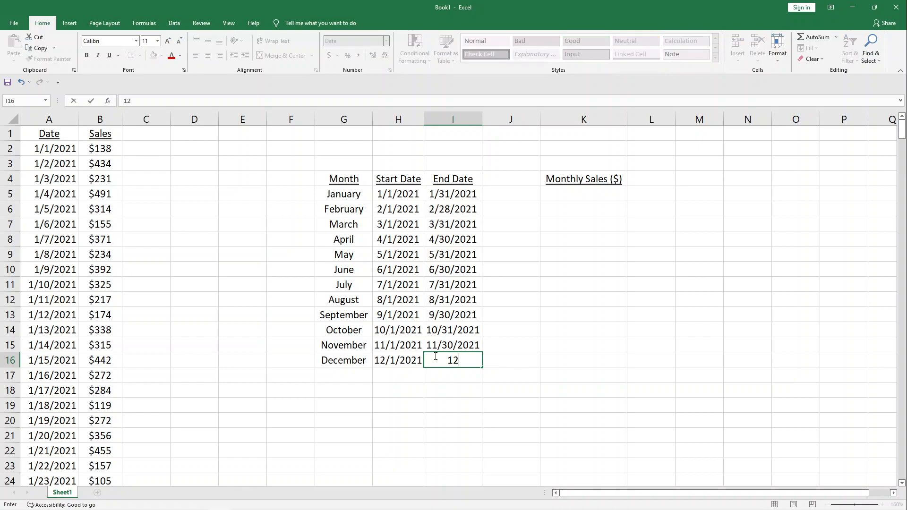
{"action": "type", "text": "/31/2021"}
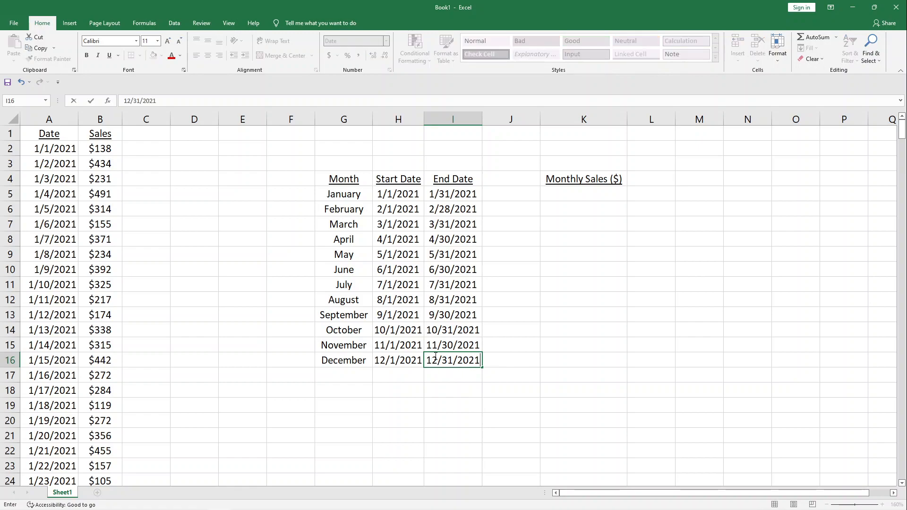
{"action": "key", "text": "Return"}
{"action": "left_click_drag", "start_coordinate": [354, 178], "coordinate": [462, 356]}
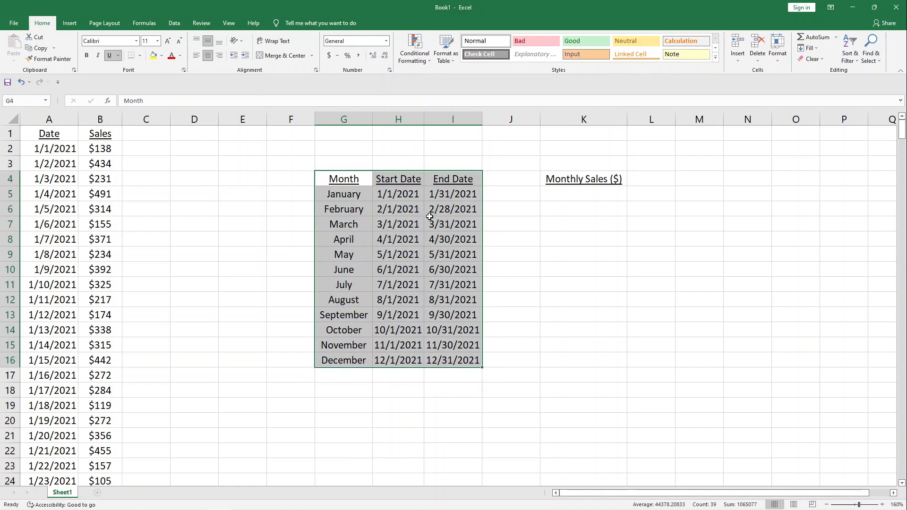
- Start a SUMIFS formula in K5 for January's sales, with the absolute column $B:$B as the sum range
{"action": "left_click", "coordinate": [555, 194]}
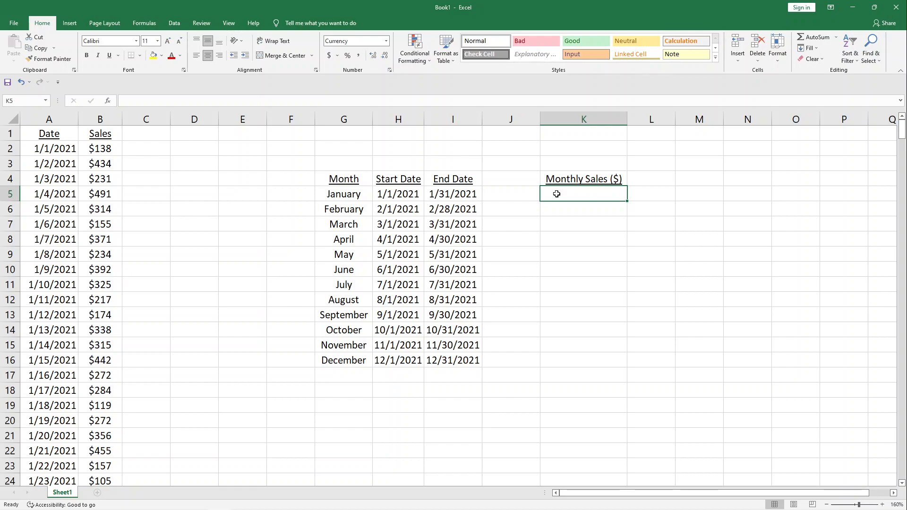
{"action": "type", "text": "=S"}
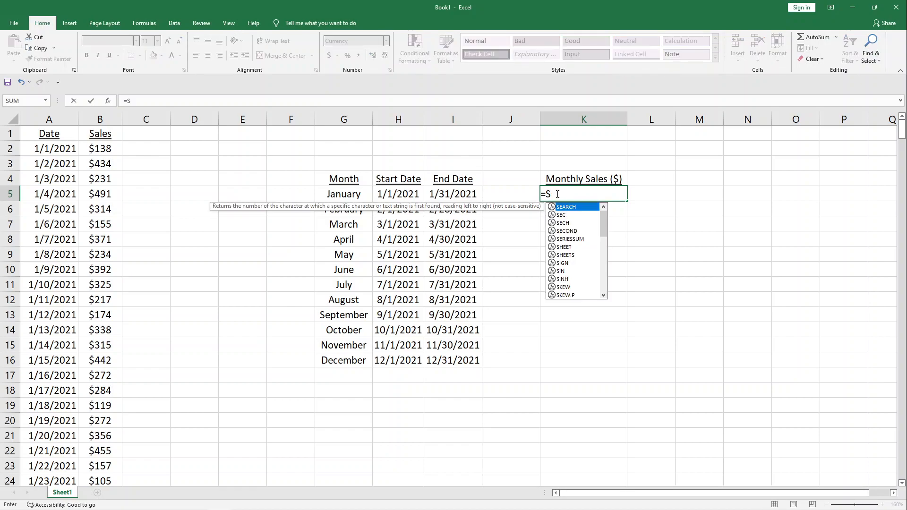
{"action": "type", "text": "UMIFS"}
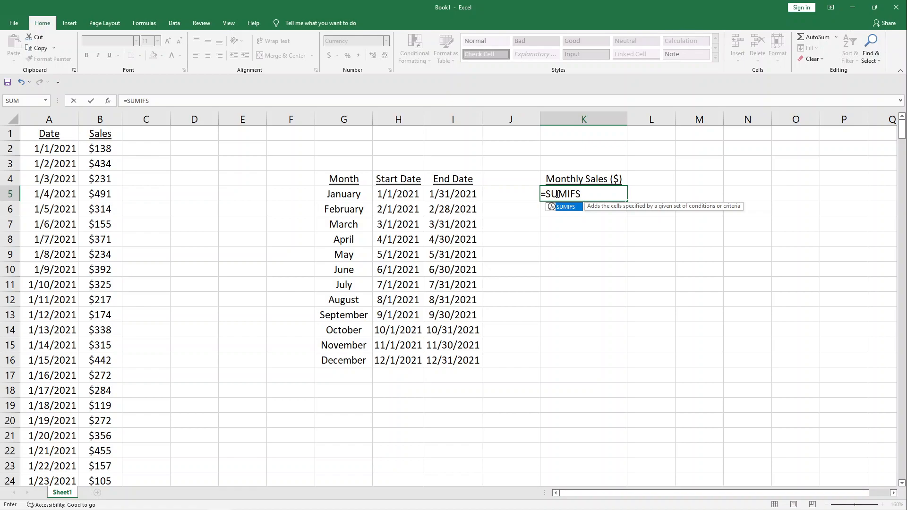
{"action": "type", "text": "("}
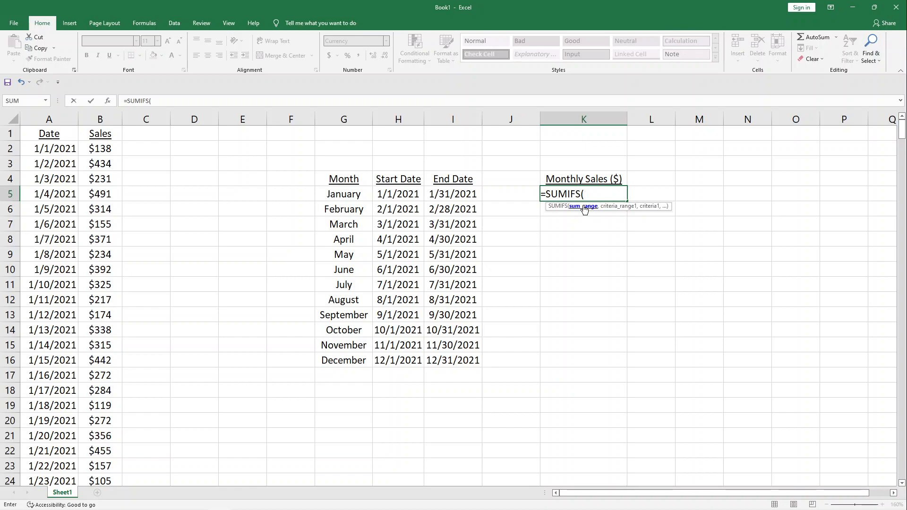
{"action": "left_click", "coordinate": [97, 118]}
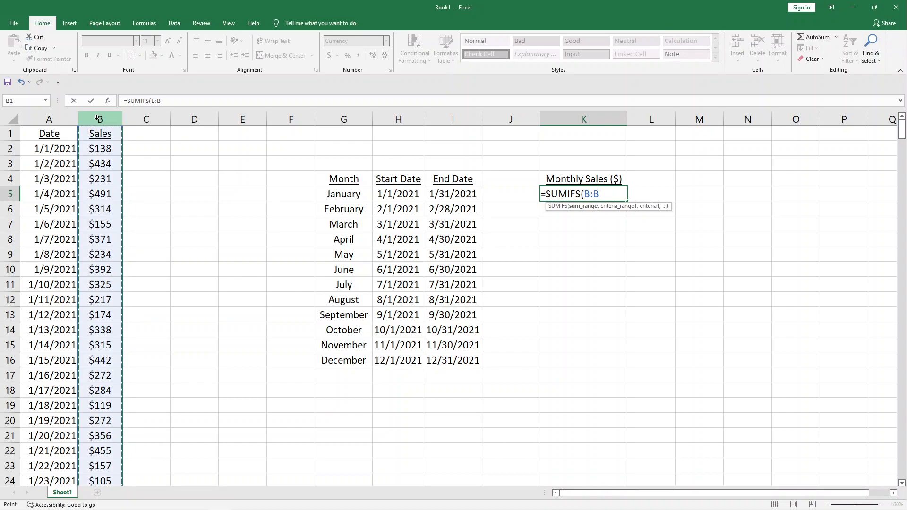
{"action": "key", "text": "F4"}
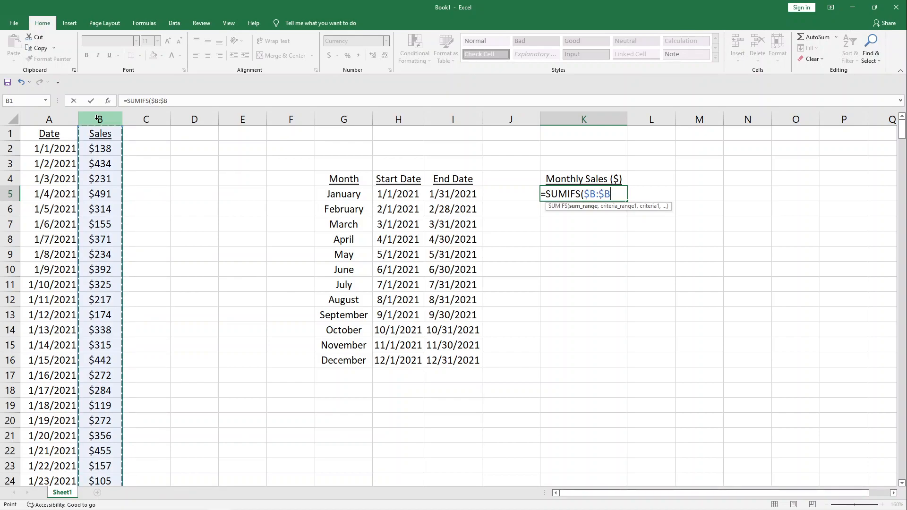
{"action": "type", "text": ","}
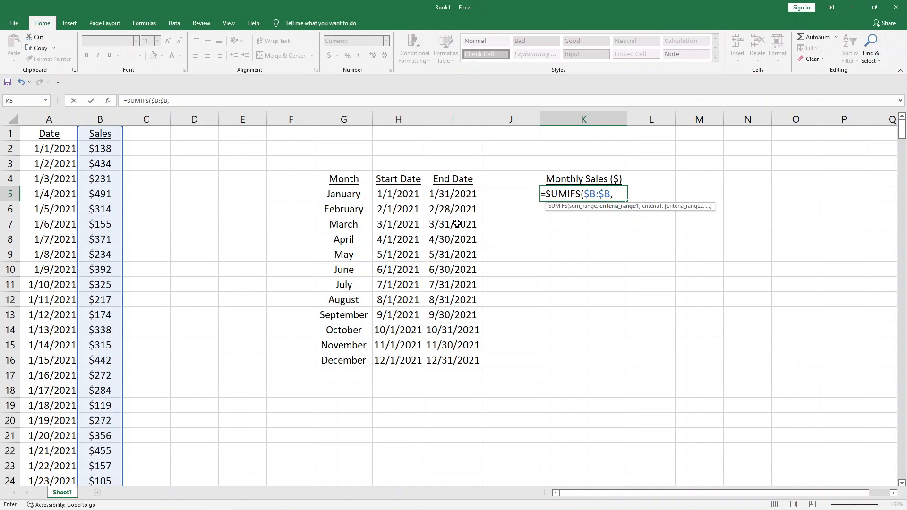
- Add the first criterion to the SUMIFS formula: absolute range $A:$A with dates on or after January's start date, ">="&H5
{"action": "left_click", "coordinate": [44, 116]}
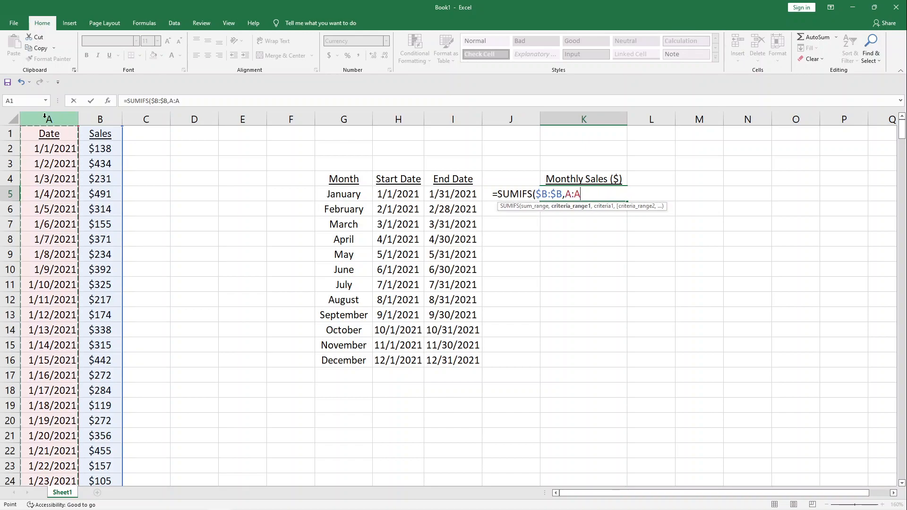
{"action": "key", "text": "F4"}
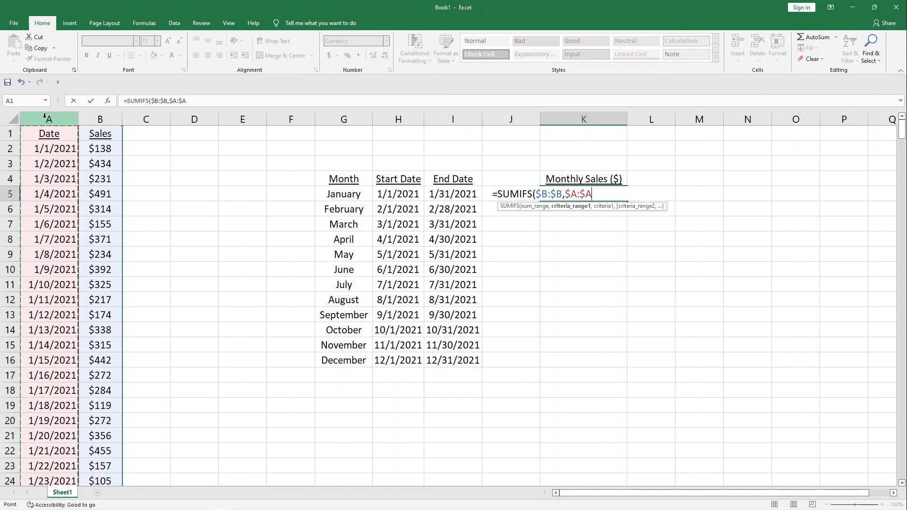
{"action": "type", "text": ","}
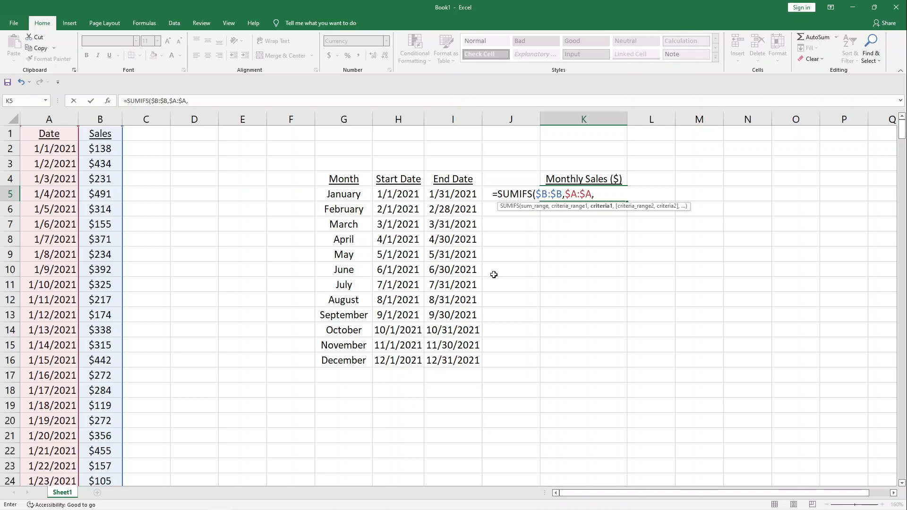
{"action": "type", "text": "\">=\"&"}
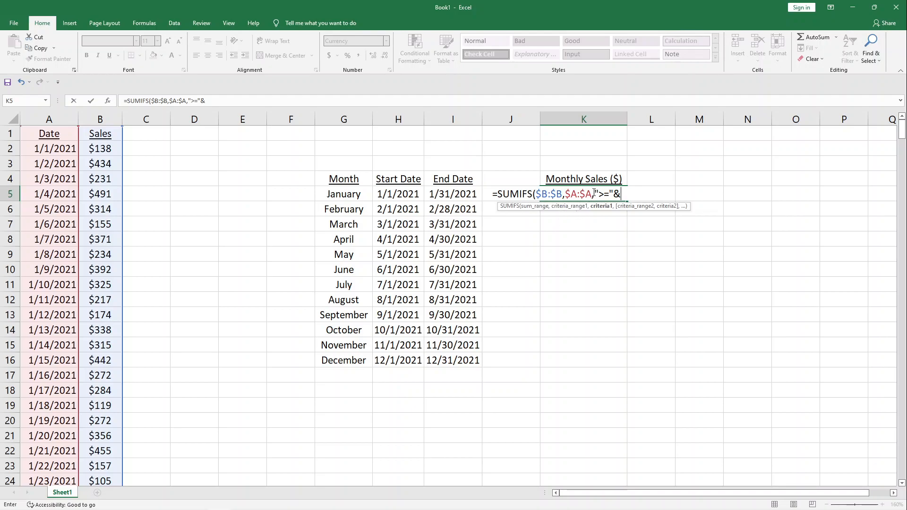
{"action": "left_click", "coordinate": [399, 195]}
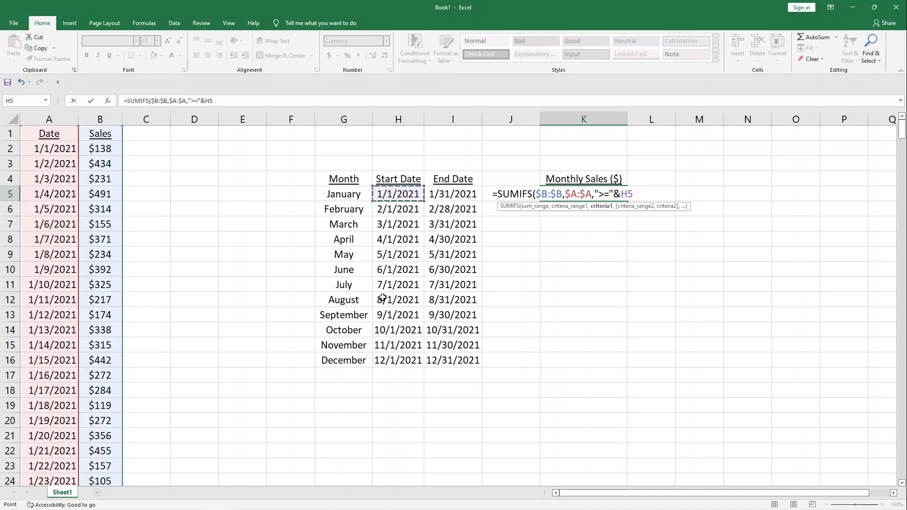
{"action": "type", "text": ","}
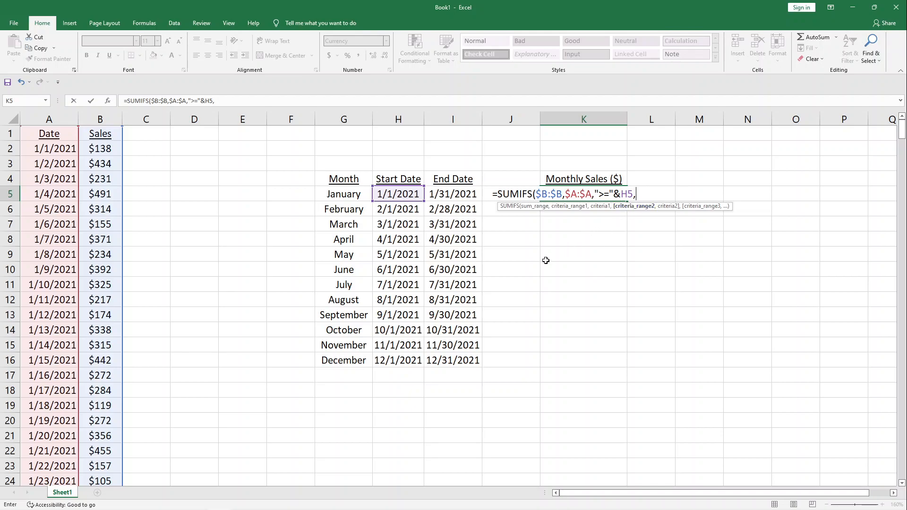
- Add the second criterion, range $A:$A with "<="&I5 for January's end date, and complete the formula in K5
{"action": "left_click", "coordinate": [46, 112]}
{"action": "key", "text": "F4"}
{"action": "type", "text": ","}
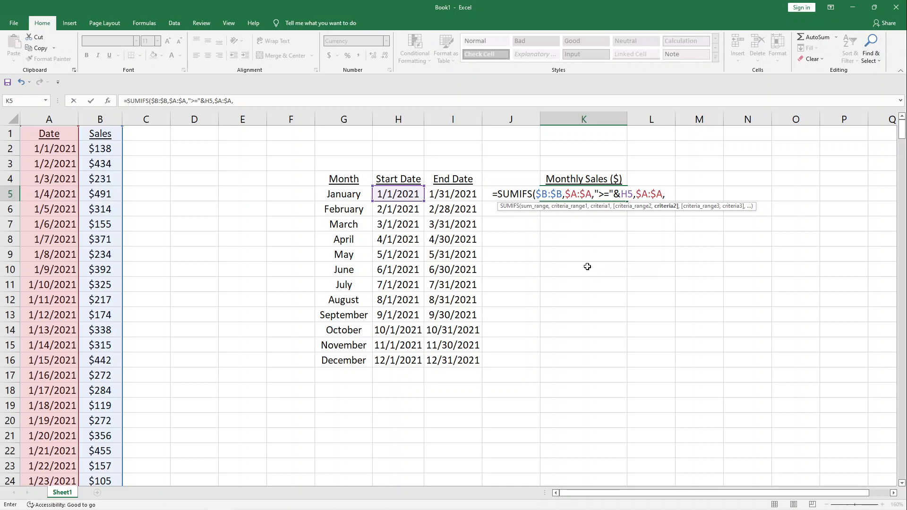
{"action": "type", "text": "<=\"&"}
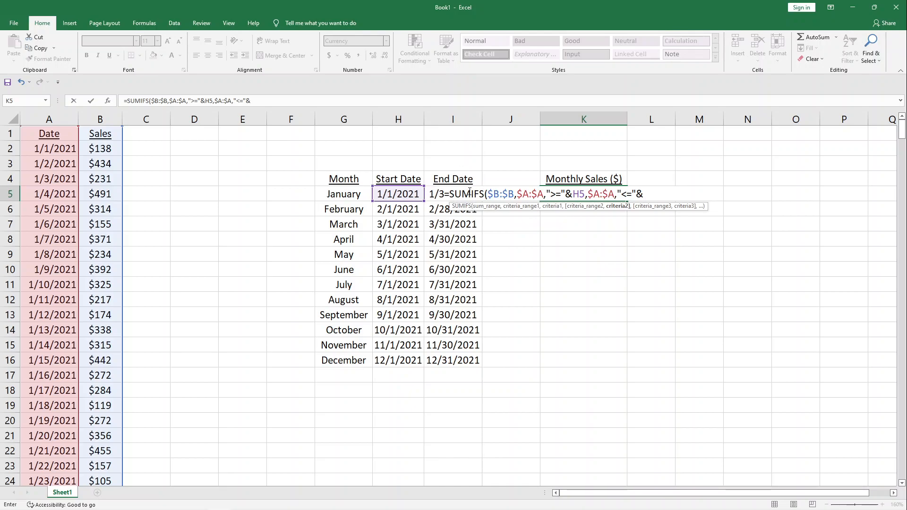
{"action": "left_click", "coordinate": [431, 194]}
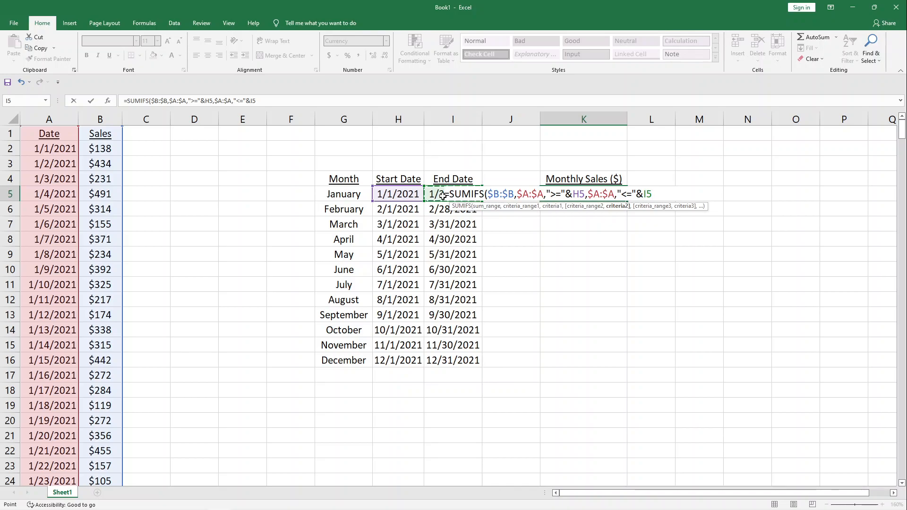
{"action": "type", "text": ")"}
{"action": "key", "text": "Return"}
{"action": "key", "text": "Up"}
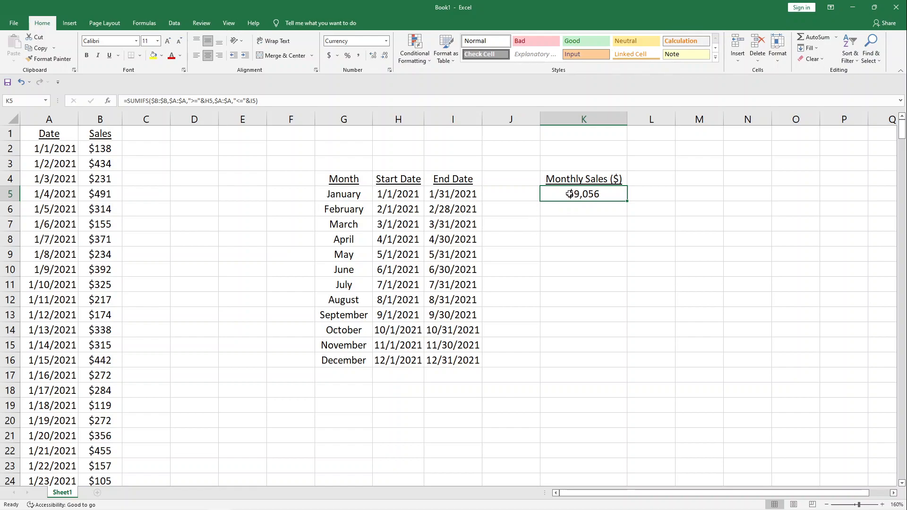
- Select January's daily sales in B2:B32 to check their sum against the formula result in K5
{"action": "left_click_drag", "start_coordinate": [394, 191], "coordinate": [433, 194]}
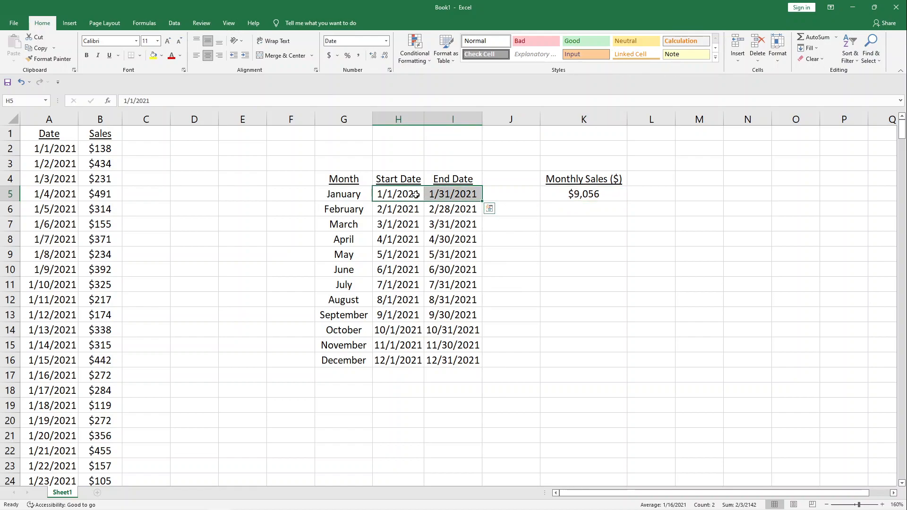
{"action": "left_click", "coordinate": [112, 149]}
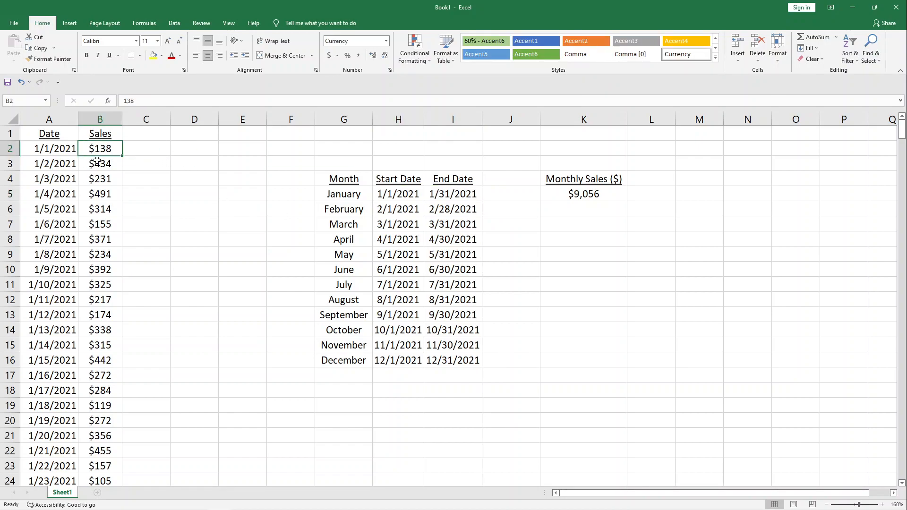
{"action": "left_click_drag", "start_coordinate": [99, 151], "coordinate": [99, 314]}
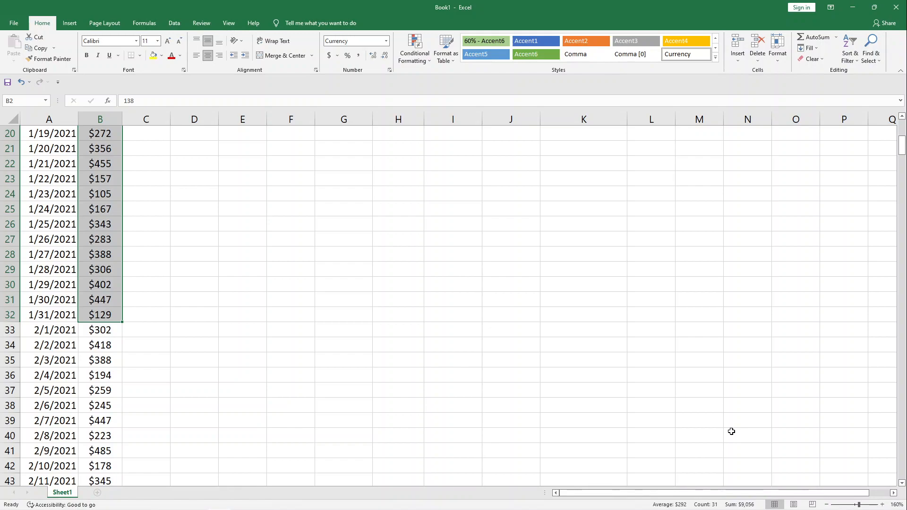
{"action": "scroll", "coordinate": [731, 431], "scroll_direction": "up", "scroll_amount": 6}
- Review the SUMIFS formula in K5 and fill it down to December in K16
{"action": "left_click", "coordinate": [582, 193]}
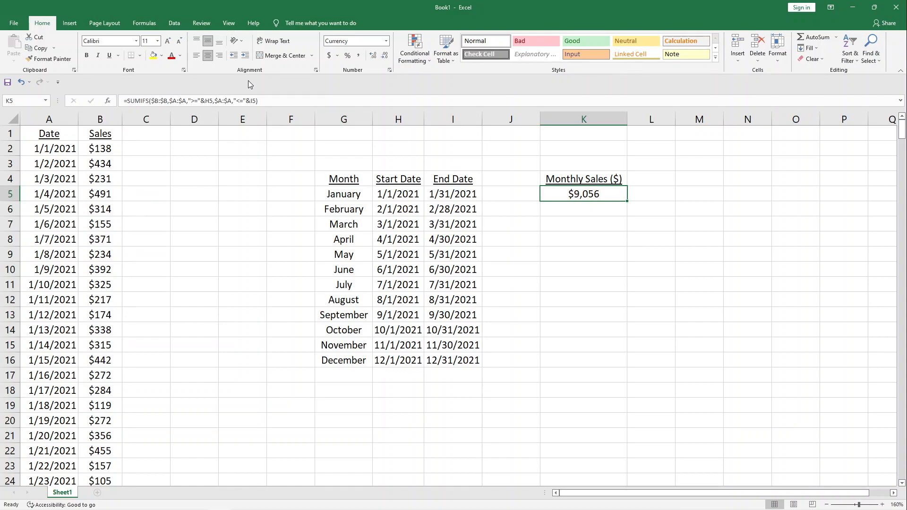
{"action": "left_click", "coordinate": [257, 100]}
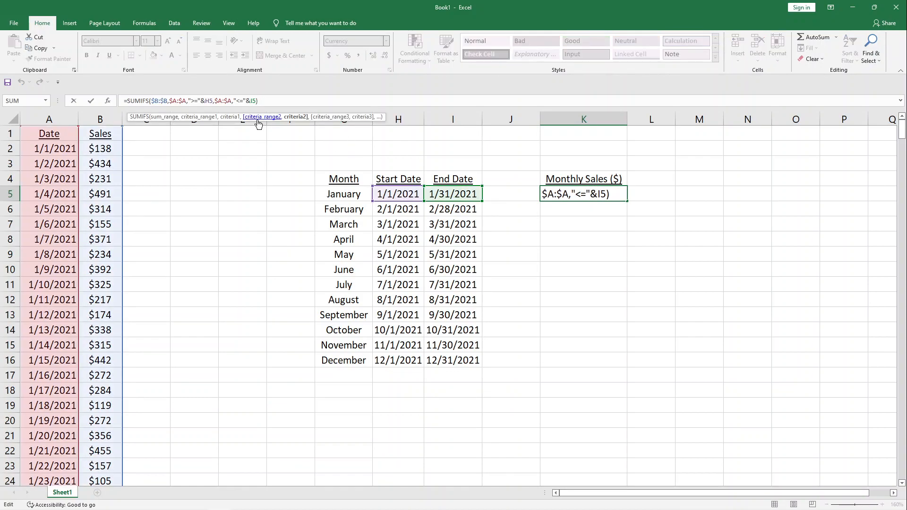
{"action": "key", "text": "Return"}
{"action": "left_click", "coordinate": [626, 200]}
{"action": "left_click_drag", "start_coordinate": [628, 201], "coordinate": [620, 368]}
- Examine the arguments of October's SUMIFS formula in K14: the sum range, the date criteria ranges and both date criteria
{"action": "left_click", "coordinate": [555, 328]}
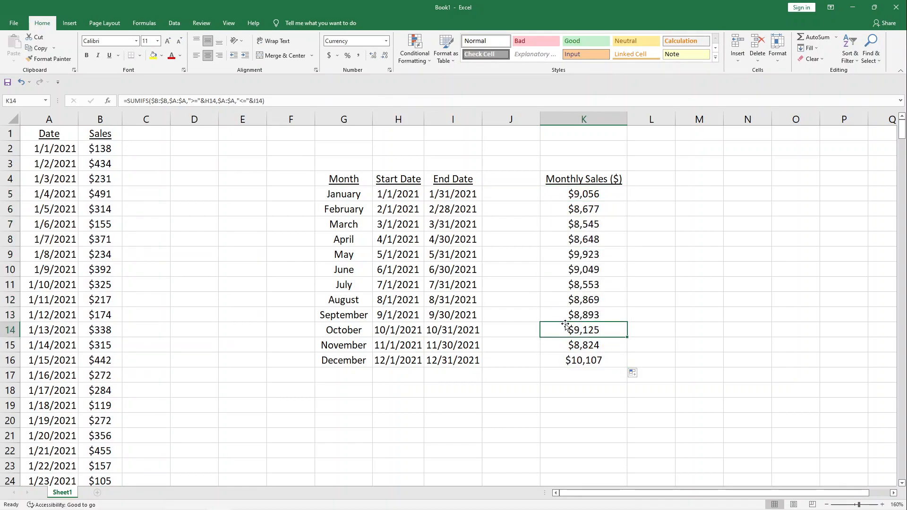
{"action": "left_click", "coordinate": [231, 101]}
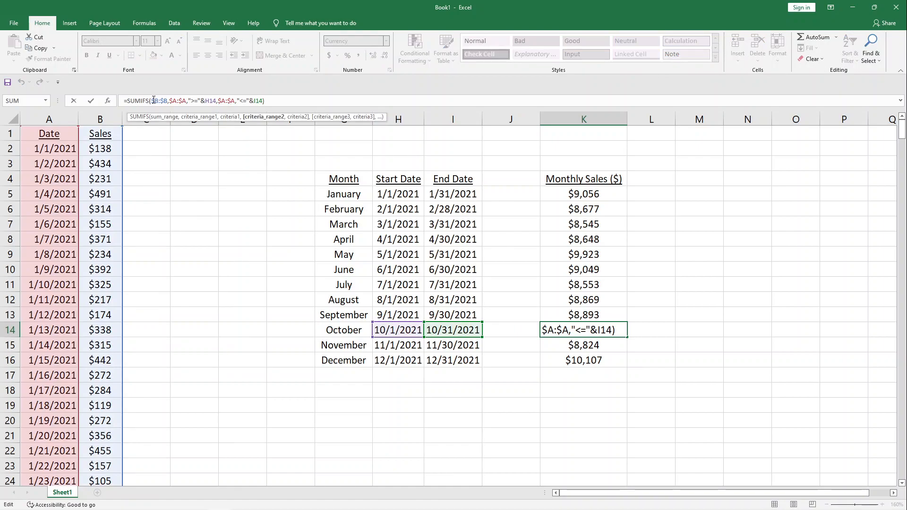
{"action": "left_click_drag", "start_coordinate": [152, 101], "coordinate": [165, 100]}
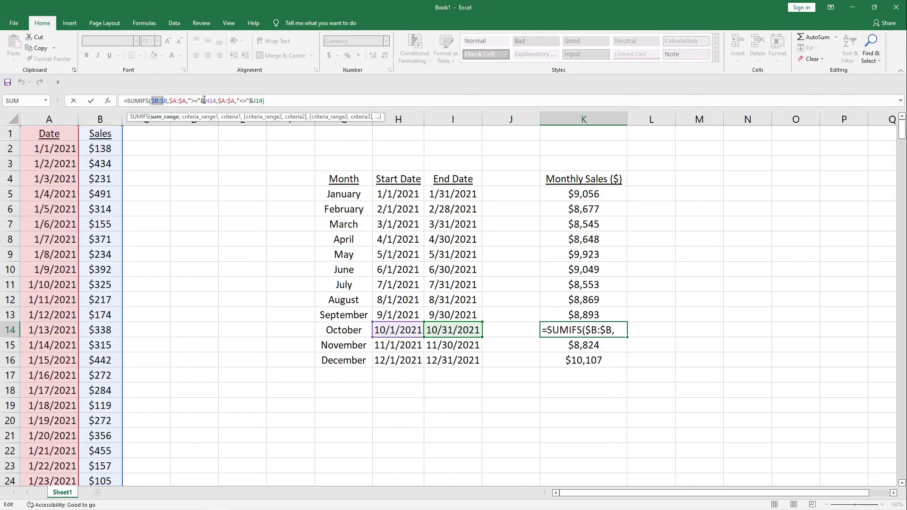
{"action": "left_click_drag", "start_coordinate": [201, 100], "coordinate": [216, 100]}
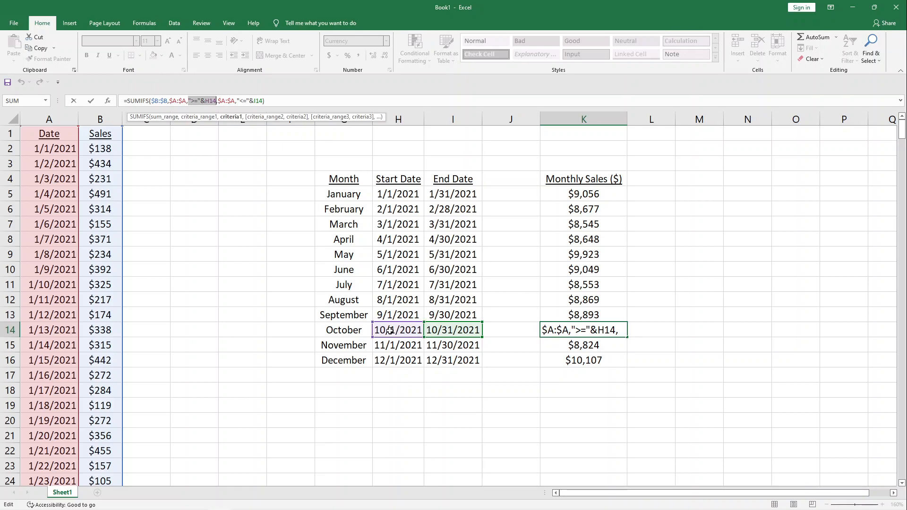
{"action": "left_click_drag", "start_coordinate": [236, 100], "coordinate": [260, 101]}
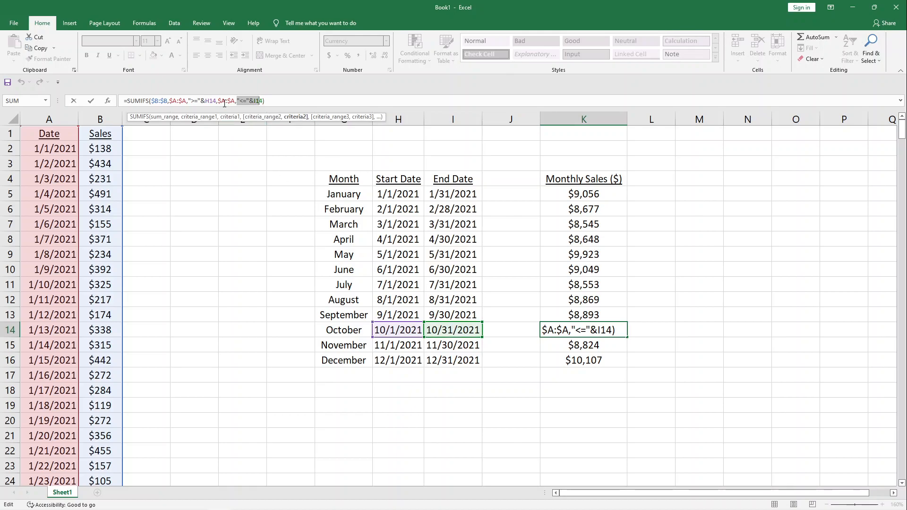
{"action": "left_click_drag", "start_coordinate": [219, 101], "coordinate": [172, 101]}
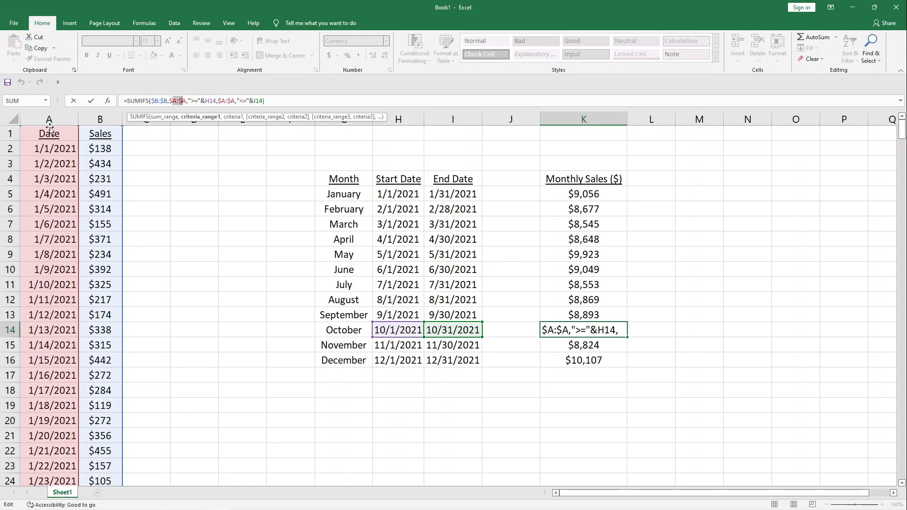
{"action": "key", "text": "Escape"}
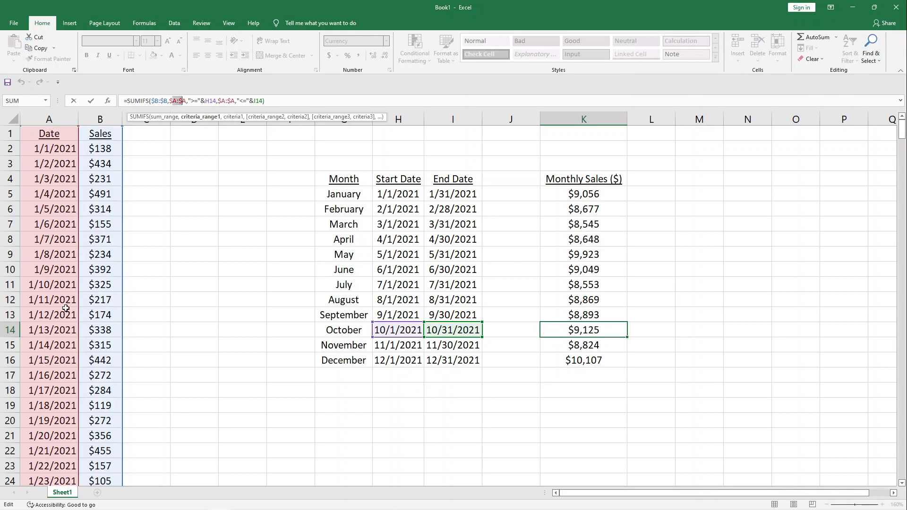
- Look through the October dates and sales in columns A and B, and return to October's total in K14 without changing its formula
{"action": "scroll", "coordinate": [65, 308], "scroll_direction": "down", "scroll_amount": 20}
{"action": "scroll", "coordinate": [66, 309], "scroll_direction": "down", "scroll_amount": 20}
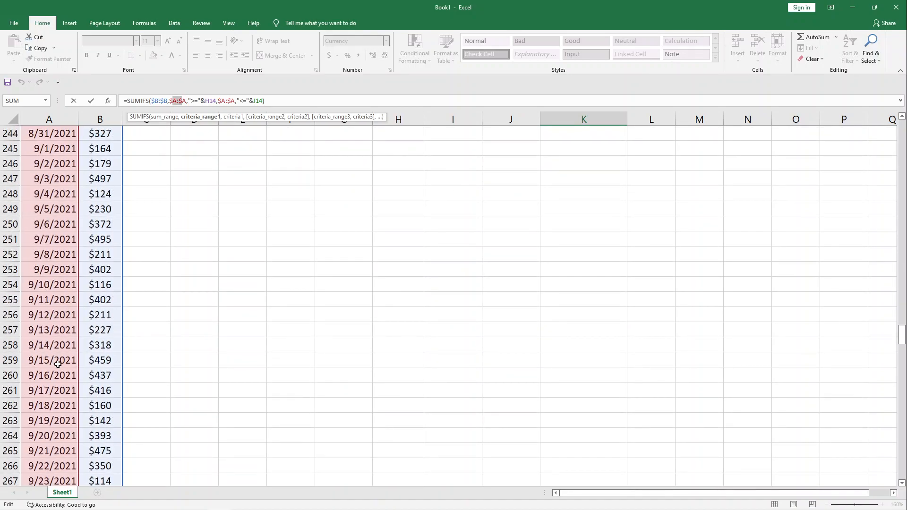
{"action": "scroll", "coordinate": [58, 364], "scroll_direction": "down", "scroll_amount": 9}
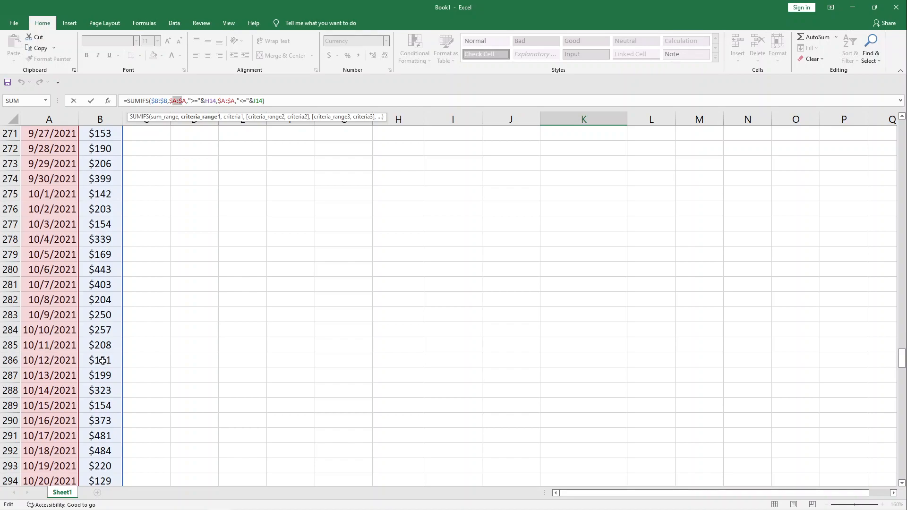
{"action": "key", "text": "Escape"}
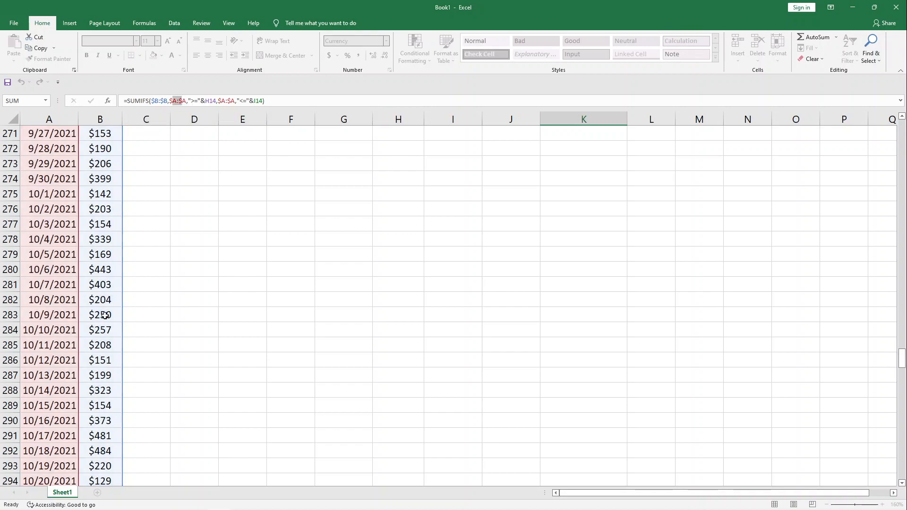
{"action": "scroll", "coordinate": [516, 318], "scroll_direction": "up", "scroll_amount": 5}
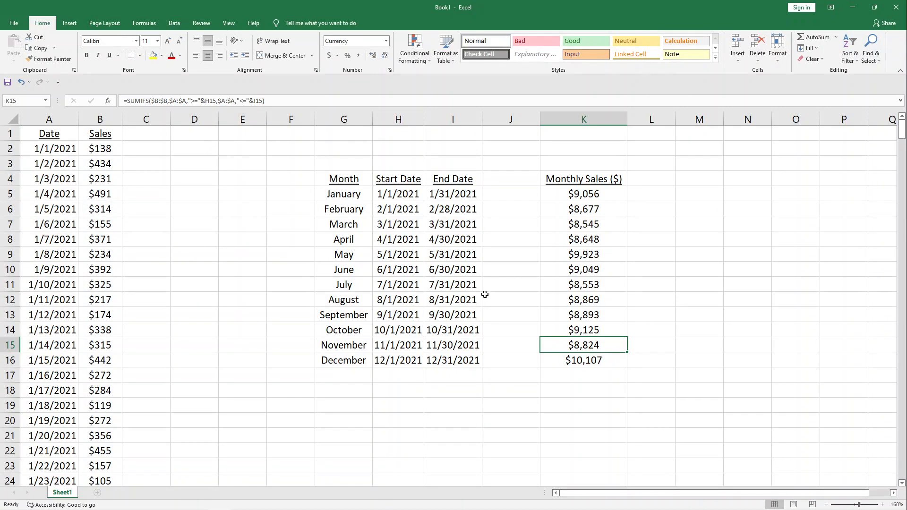
{"action": "left_click", "coordinate": [571, 333]}
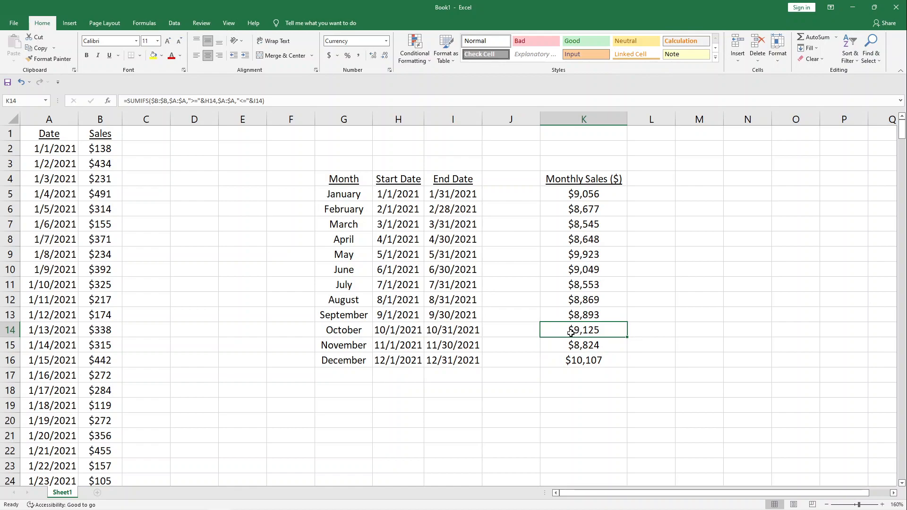